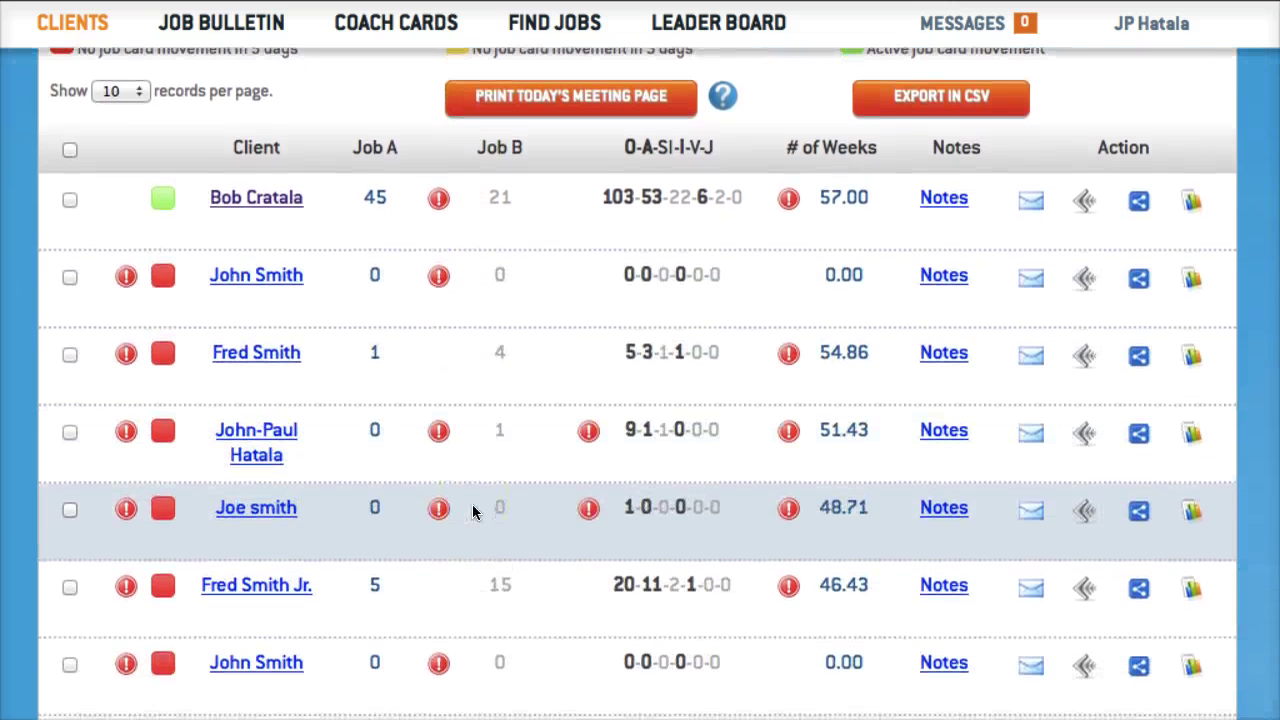
# Refresh the dashboard of the client list
pyautogui.scroll(3, 475, 512)
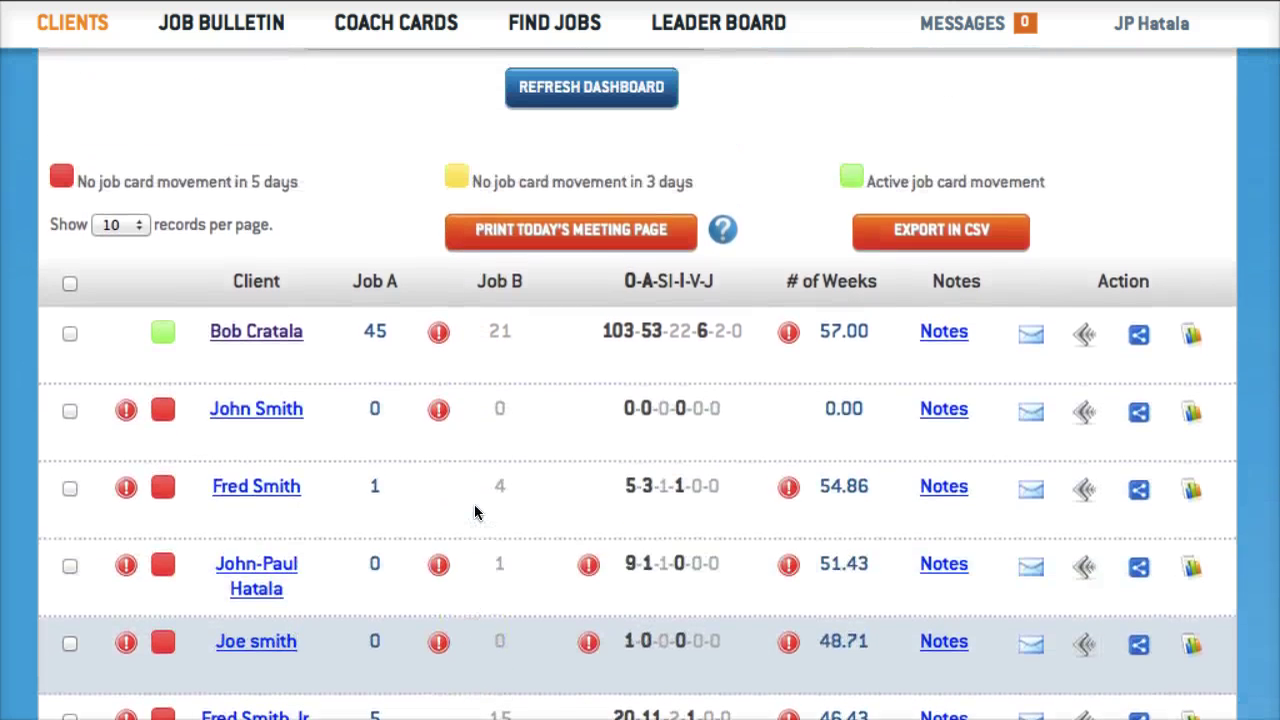
pyautogui.scroll(1, 485, 513)
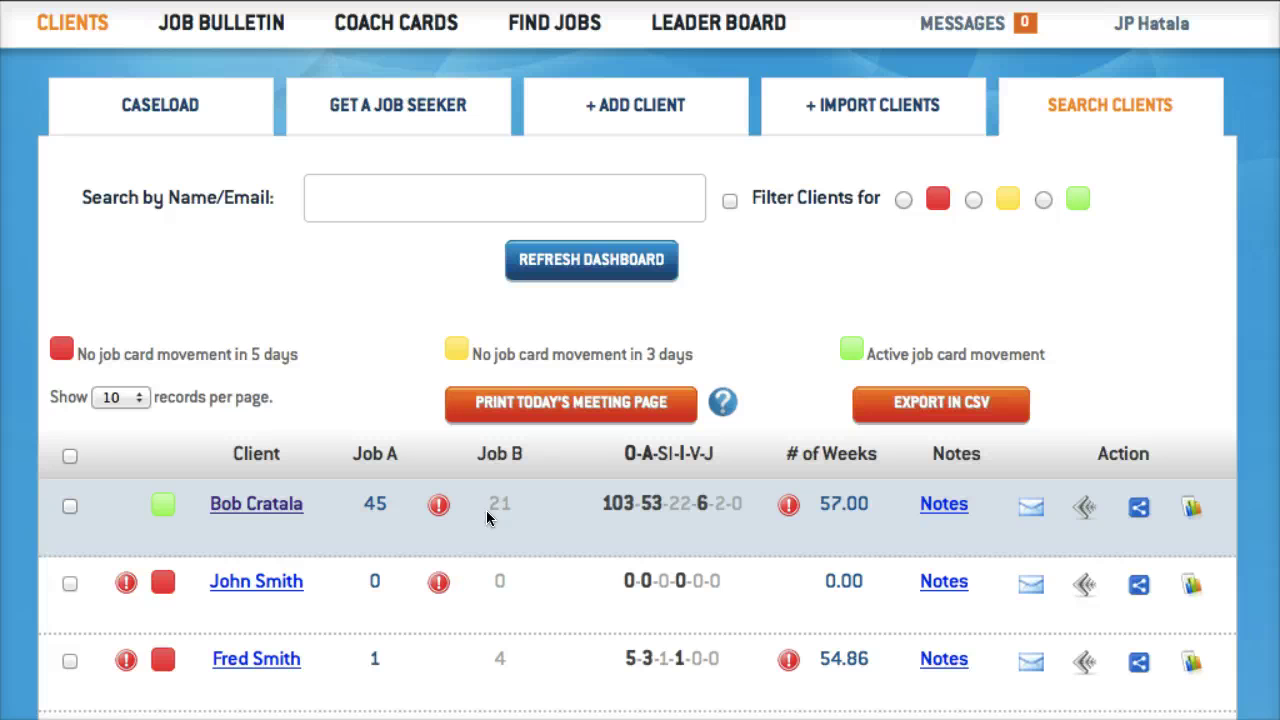
pyautogui.click(568, 262)
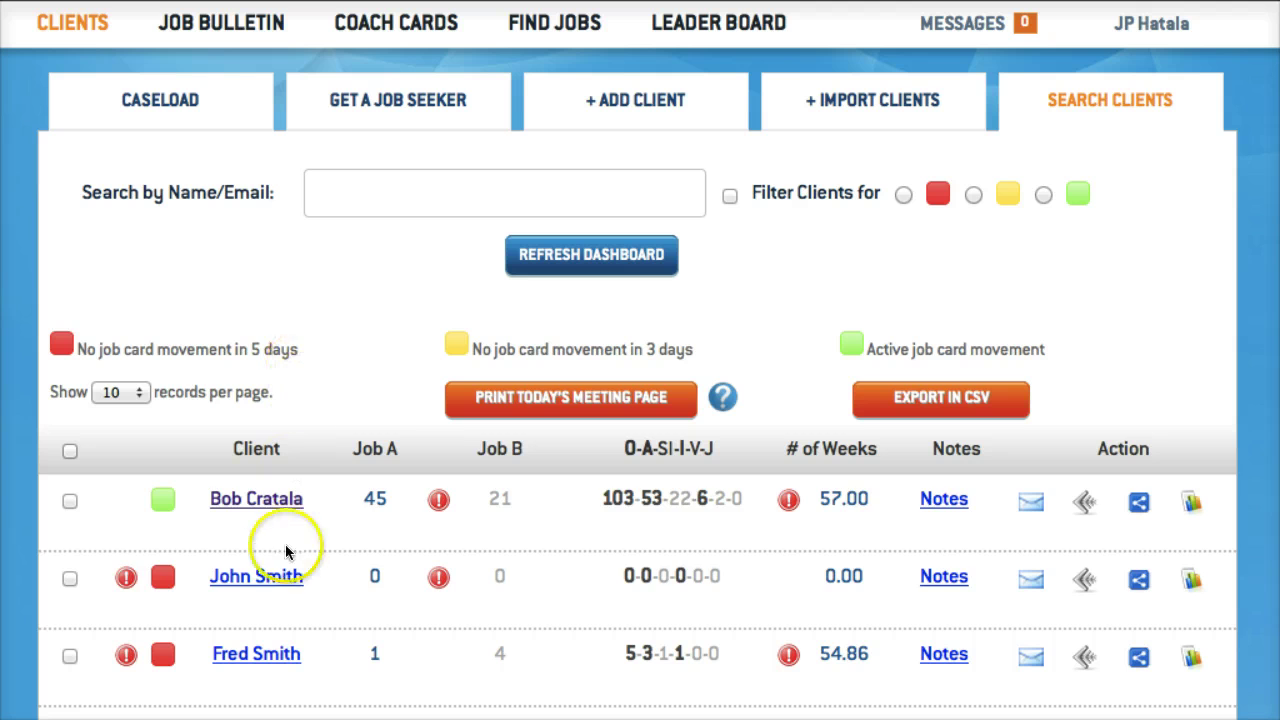
# Open the first listed client's job card board, look through the cards and return to the client list
pyautogui.click(252, 506)
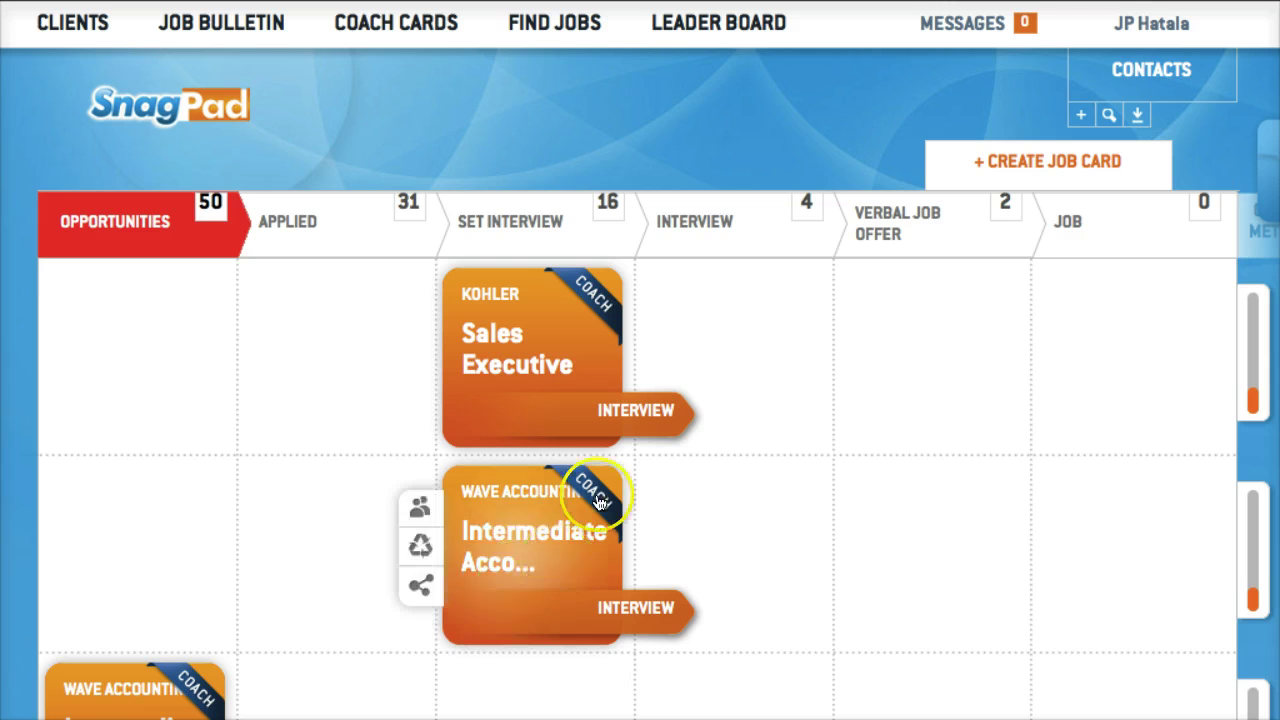
pyautogui.scroll(-2, 609, 466)
pyautogui.scroll(-6, 611, 463)
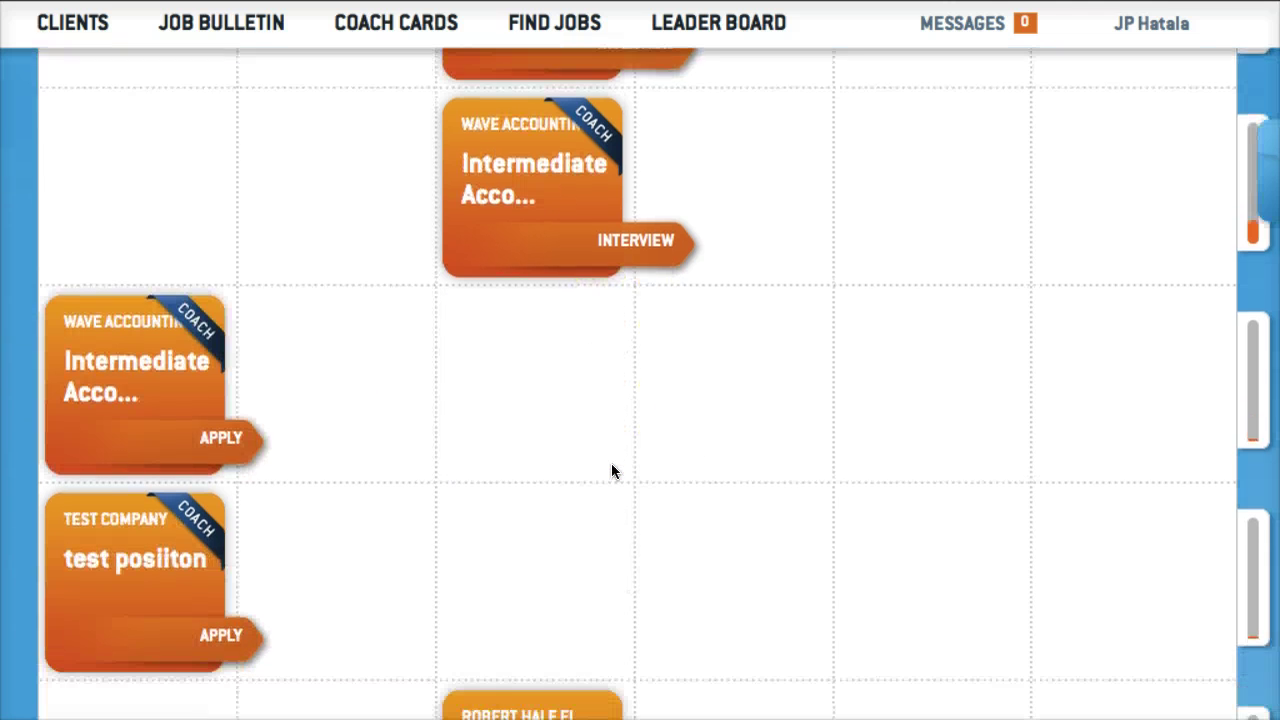
pyautogui.scroll(9, 611, 463)
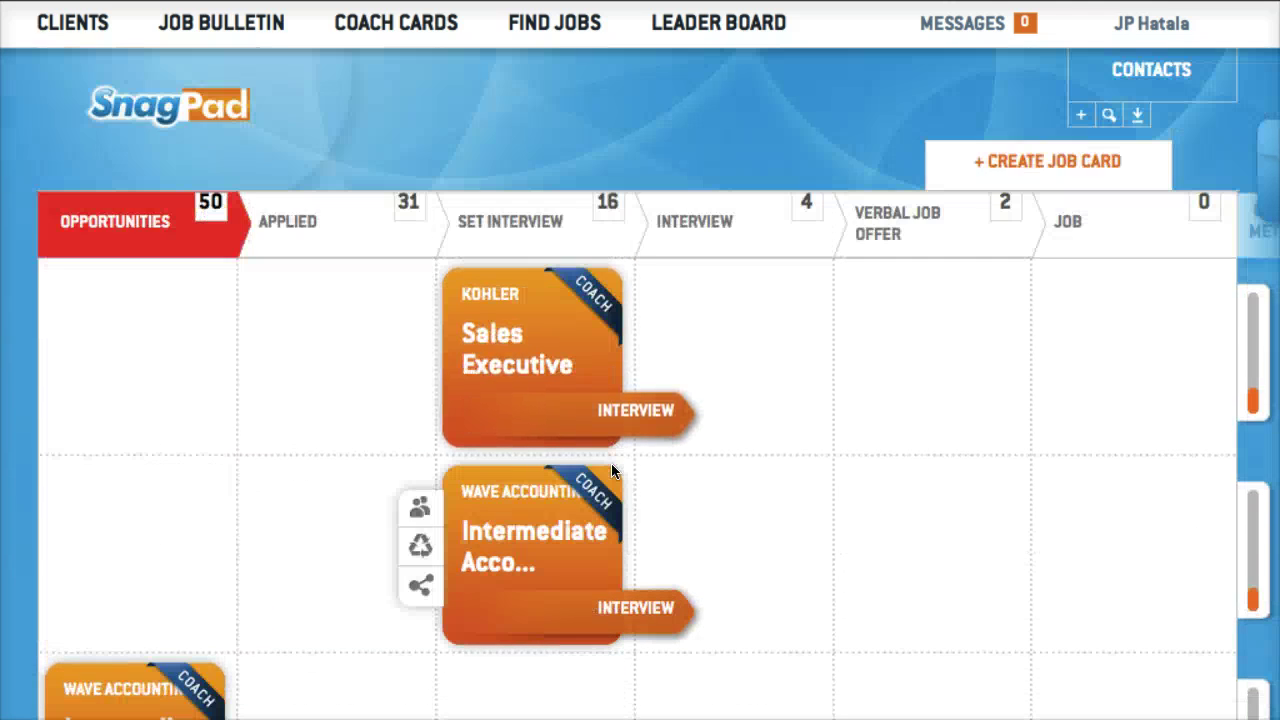
pyautogui.click(407, 503)
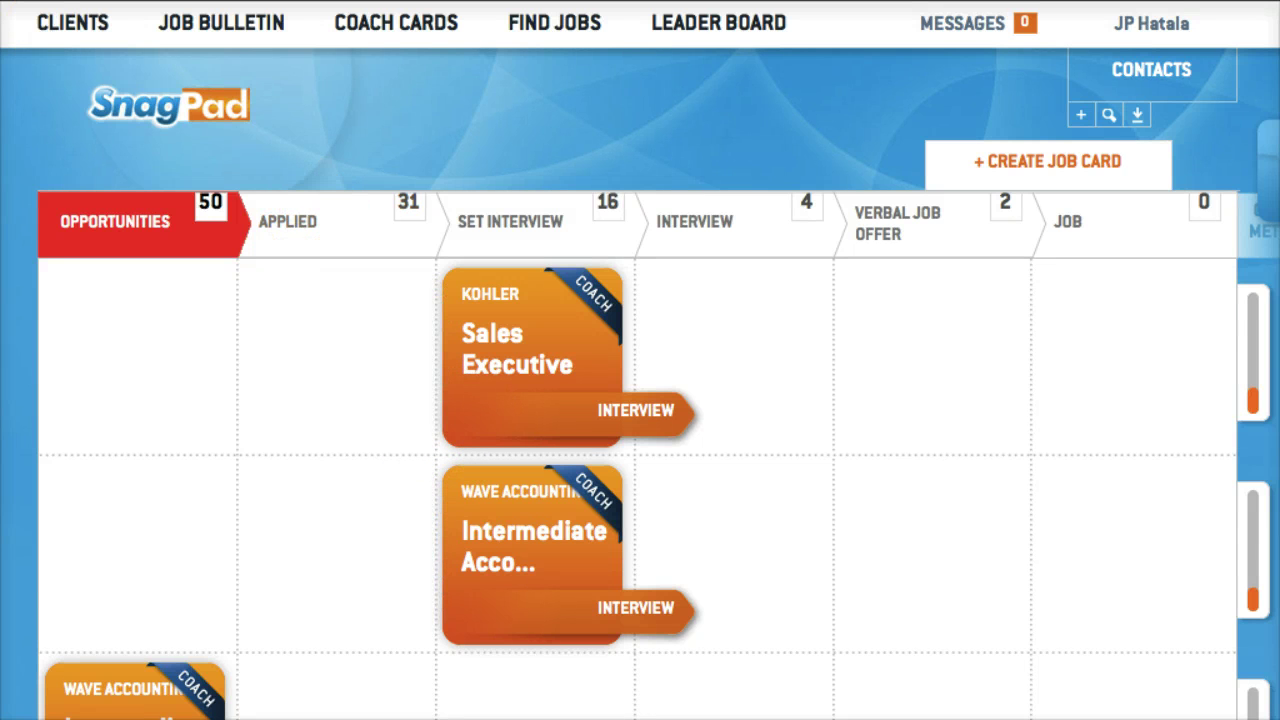
pyautogui.click(40, 22)
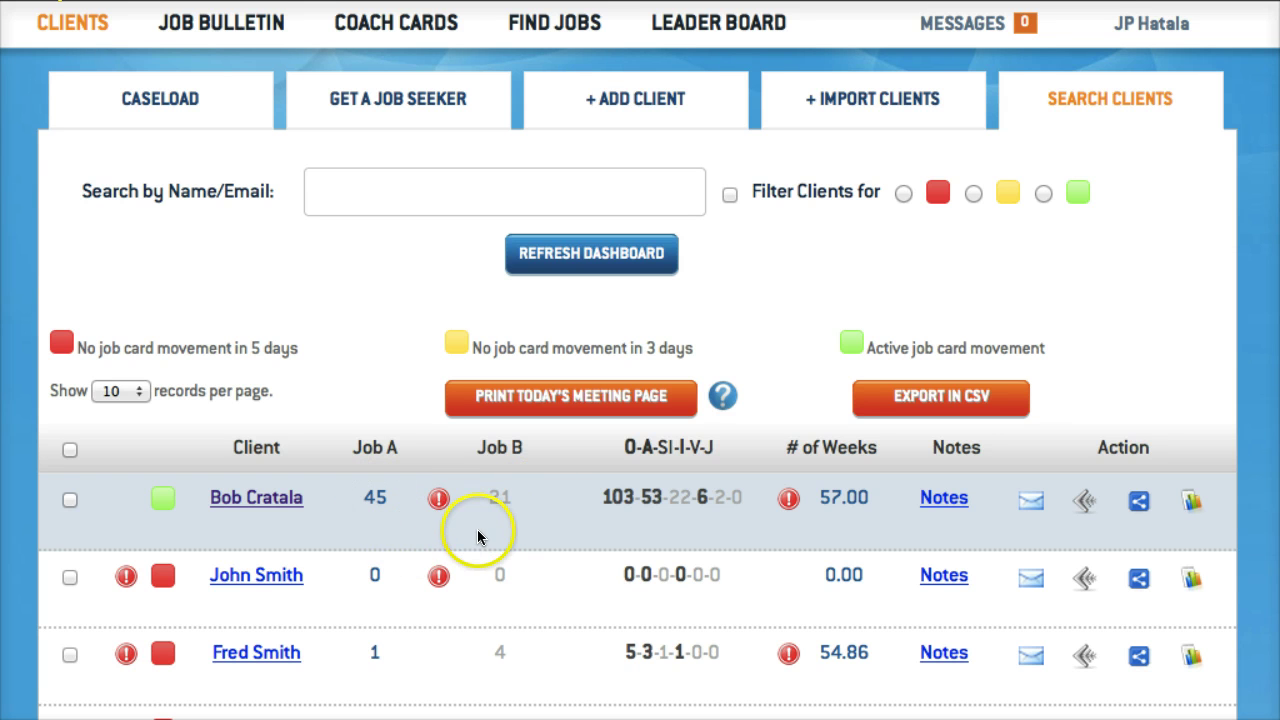
# Read the alert explanations for the first client's job counts and the fourth client's O-A-I ratio
pyautogui.moveTo(440, 502)
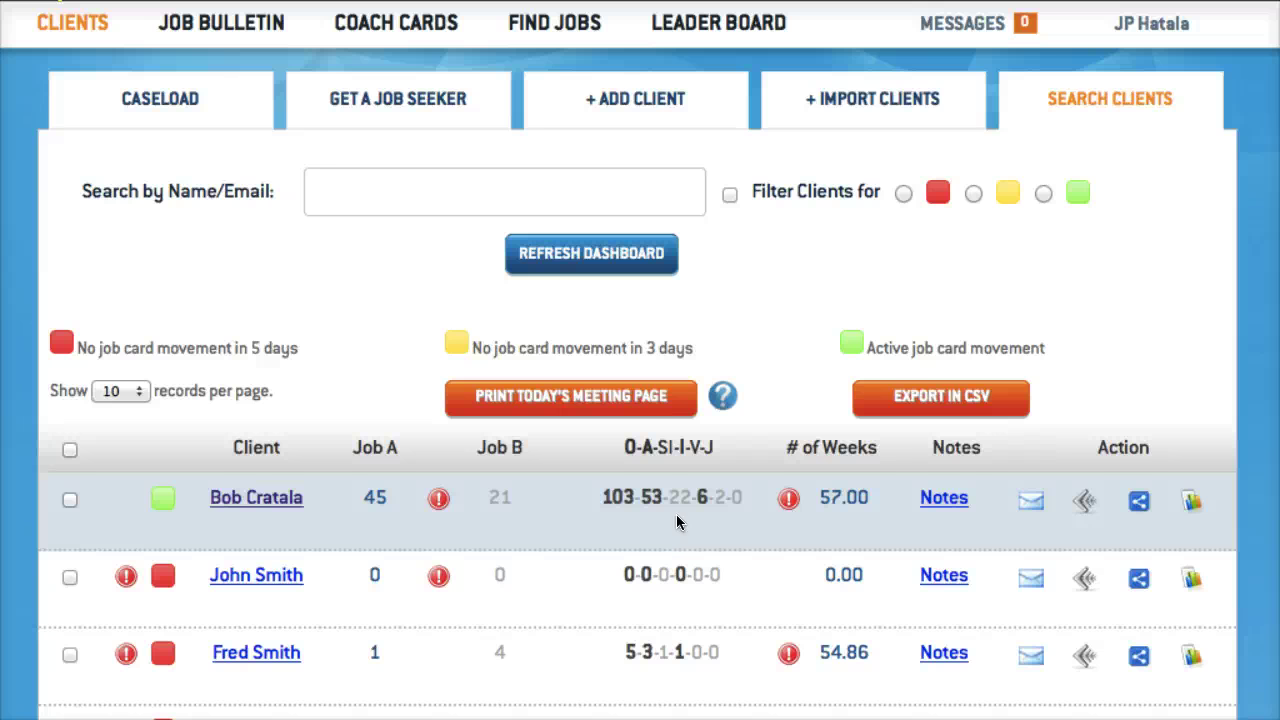
pyautogui.scroll(-5, 676, 514)
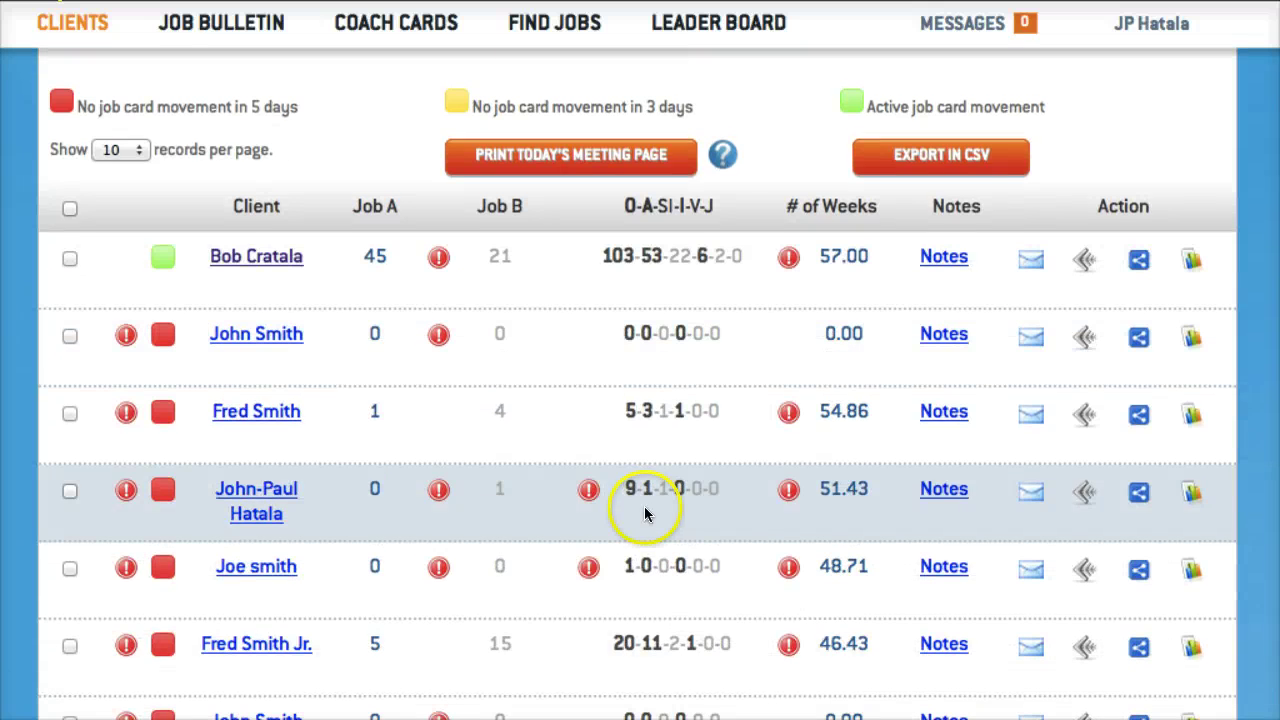
pyautogui.moveTo(589, 494)
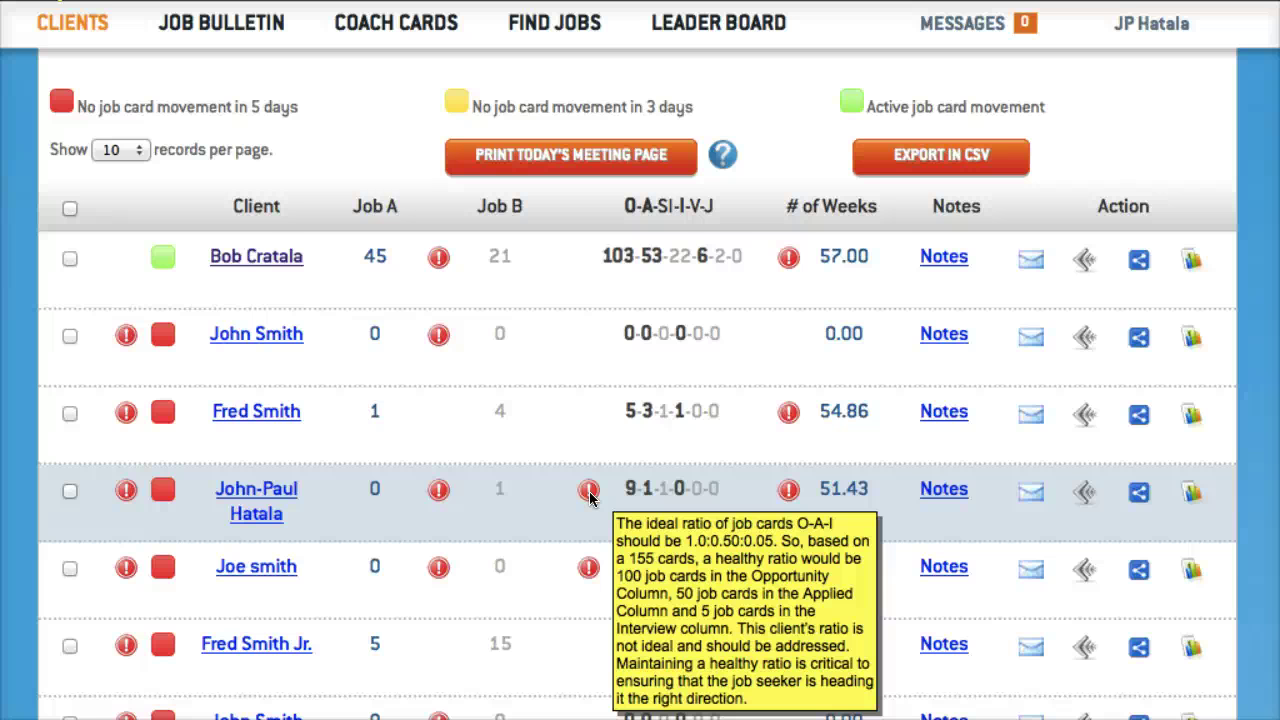
# Add the note "this is notes" to the first client's notes and close the notes window
pyautogui.scroll(3, 786, 451)
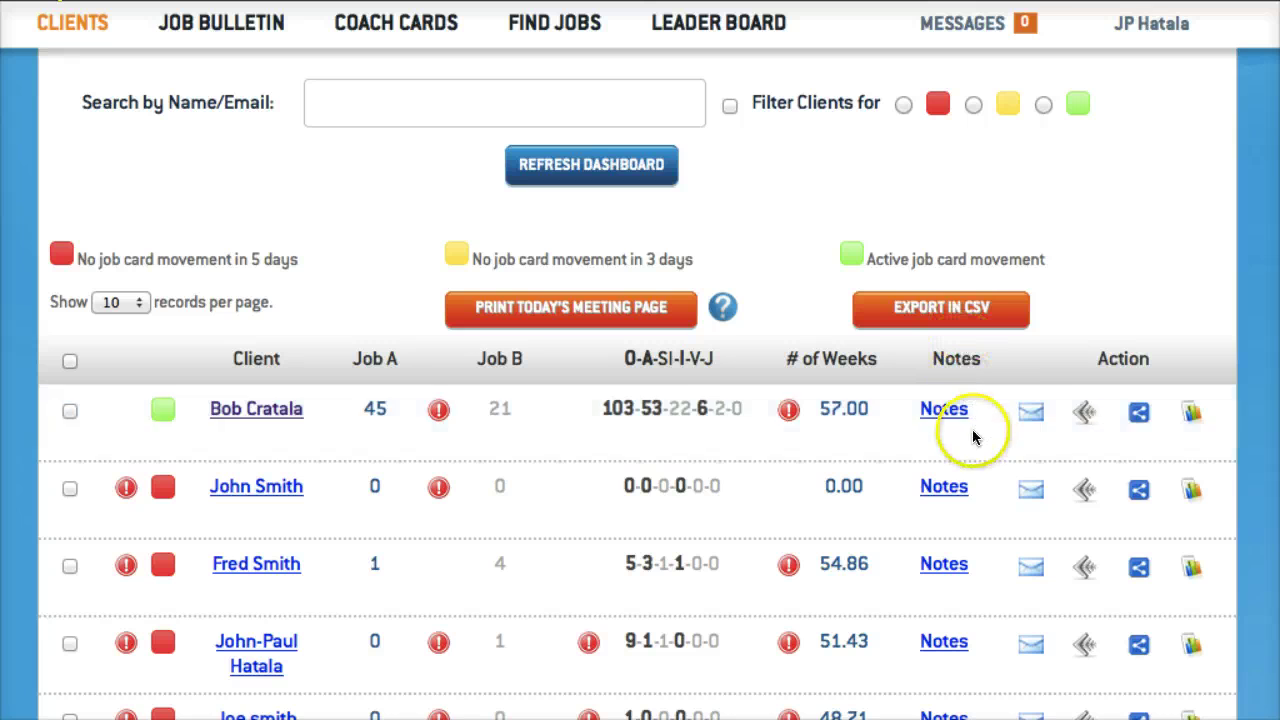
pyautogui.scroll(-1, 950, 412)
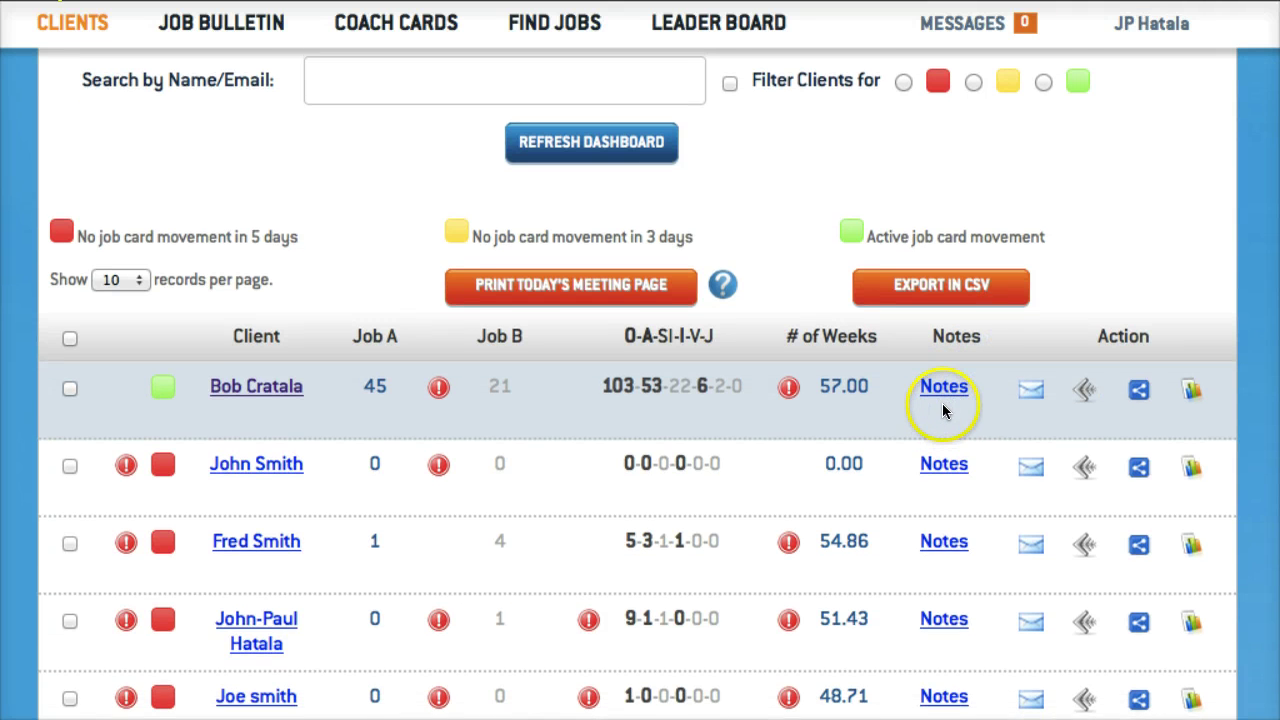
pyautogui.scroll(1, 938, 400)
pyautogui.scroll(-1, 948, 408)
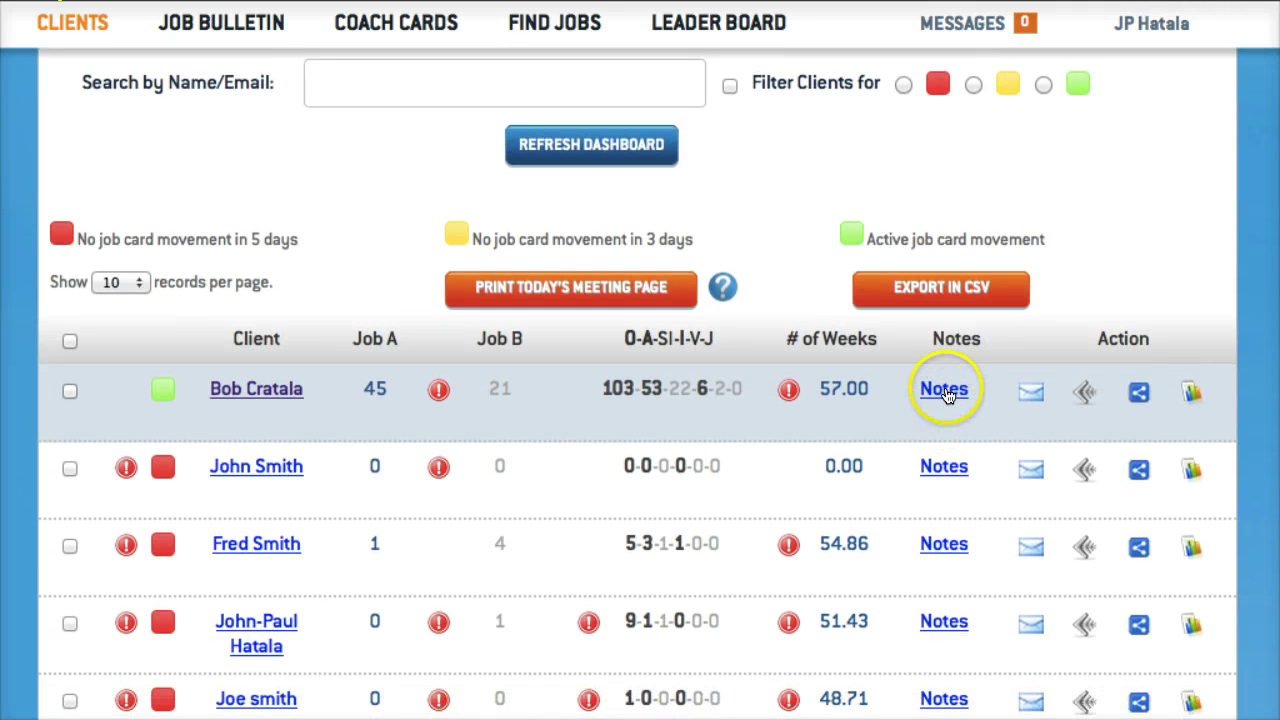
pyautogui.click(946, 394)
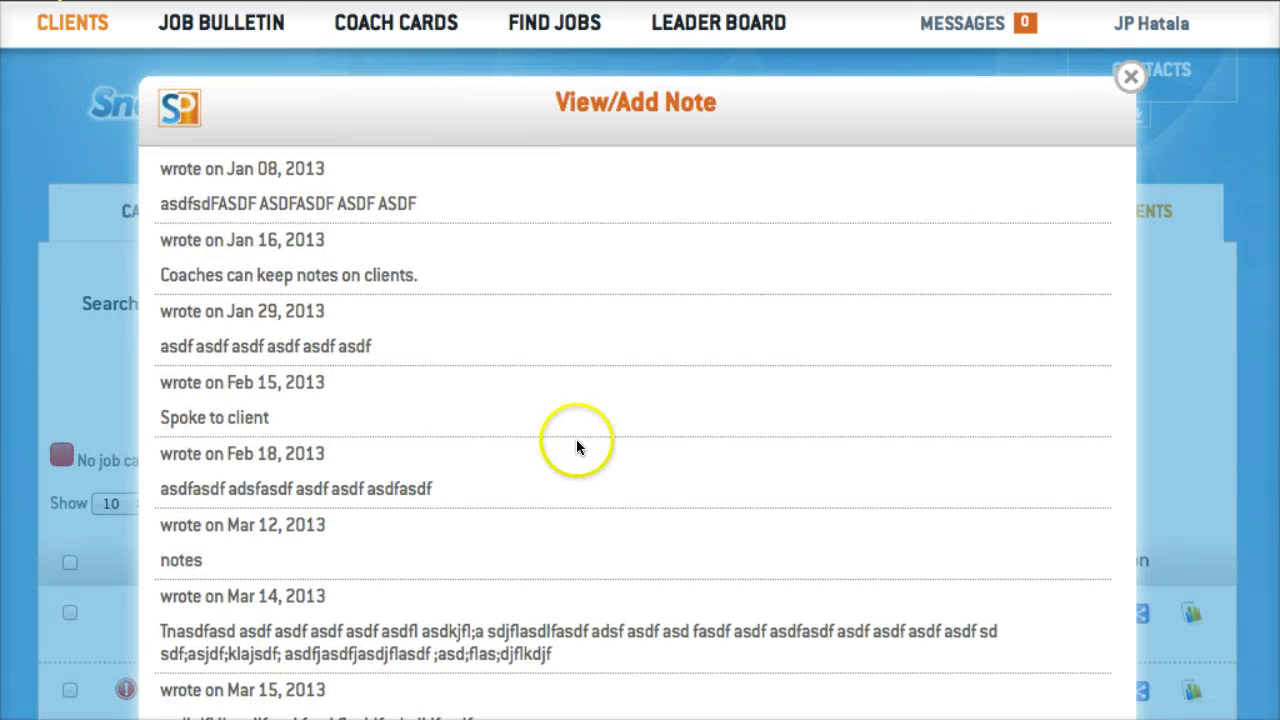
pyautogui.scroll(-4, 576, 443)
pyautogui.click(537, 441)
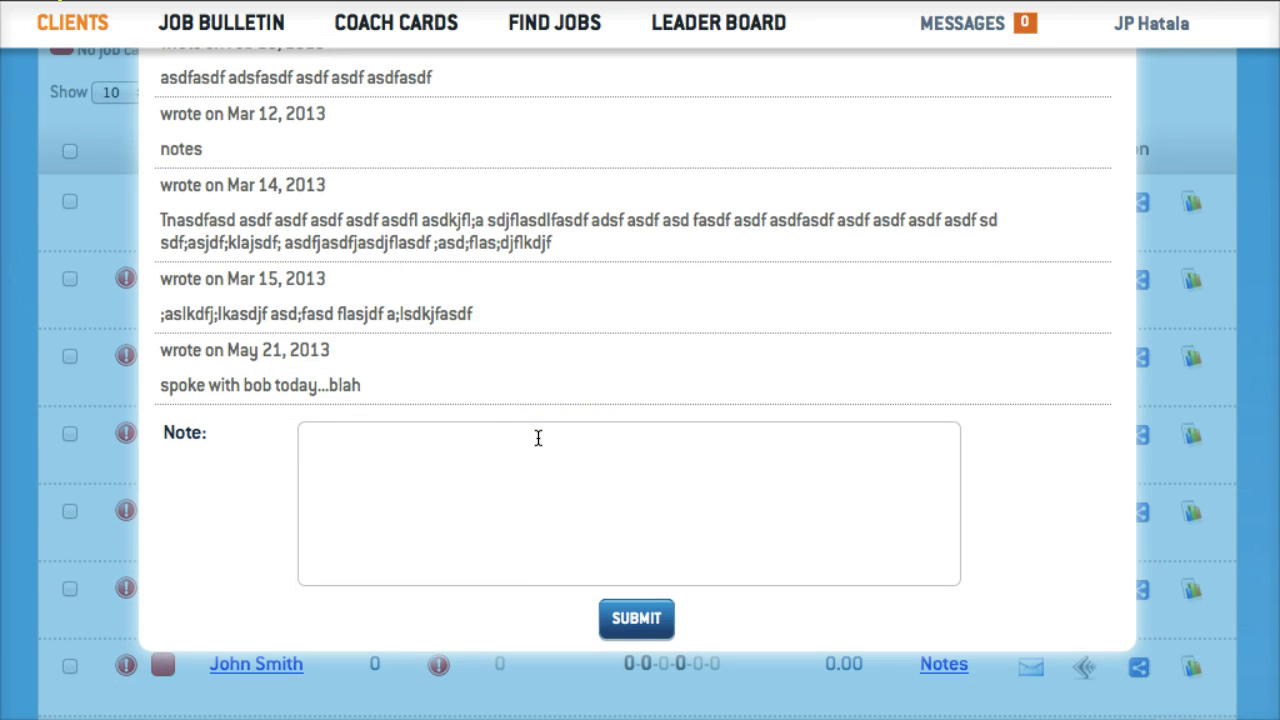
pyautogui.write('this is notes')
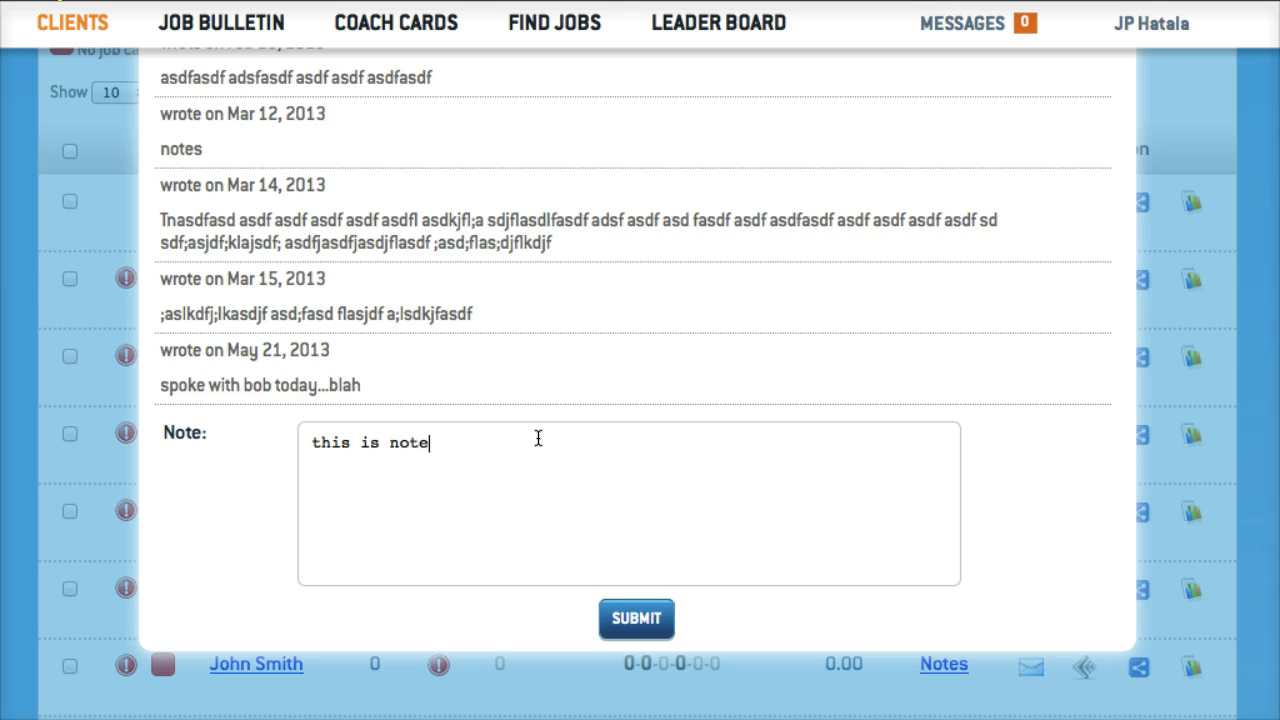
pyautogui.click(630, 626)
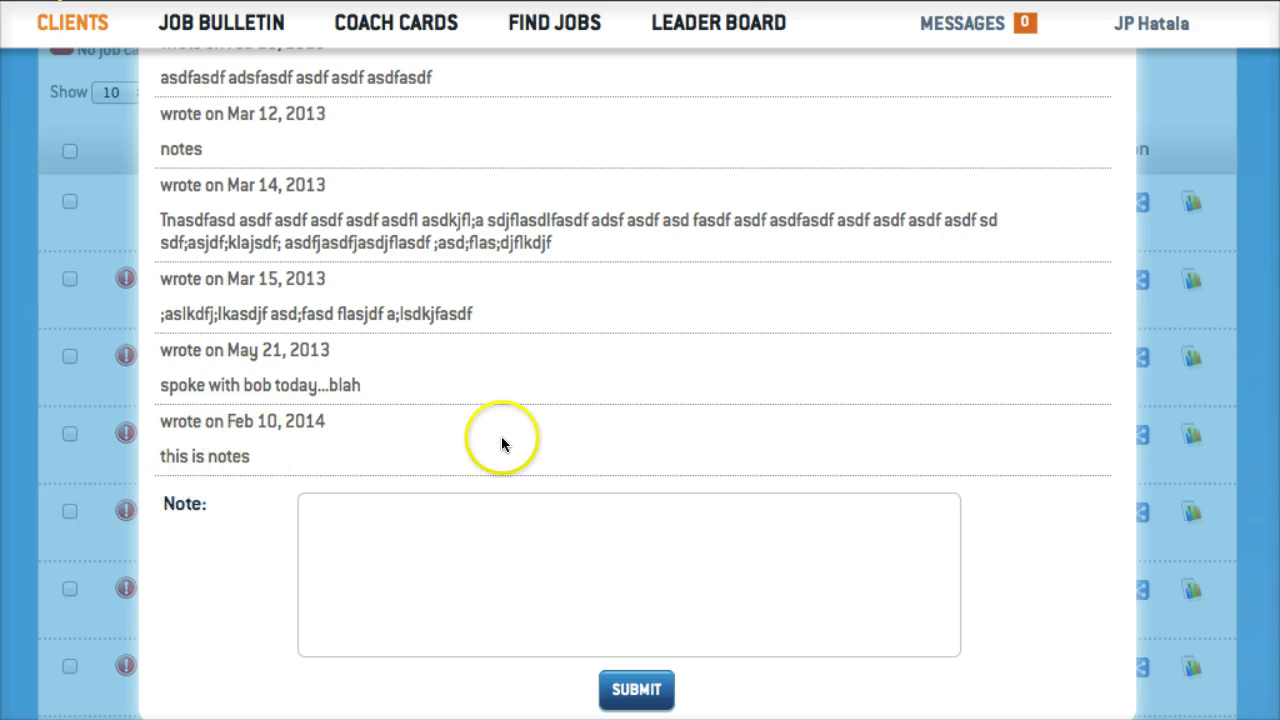
pyautogui.scroll(5, 980, 380)
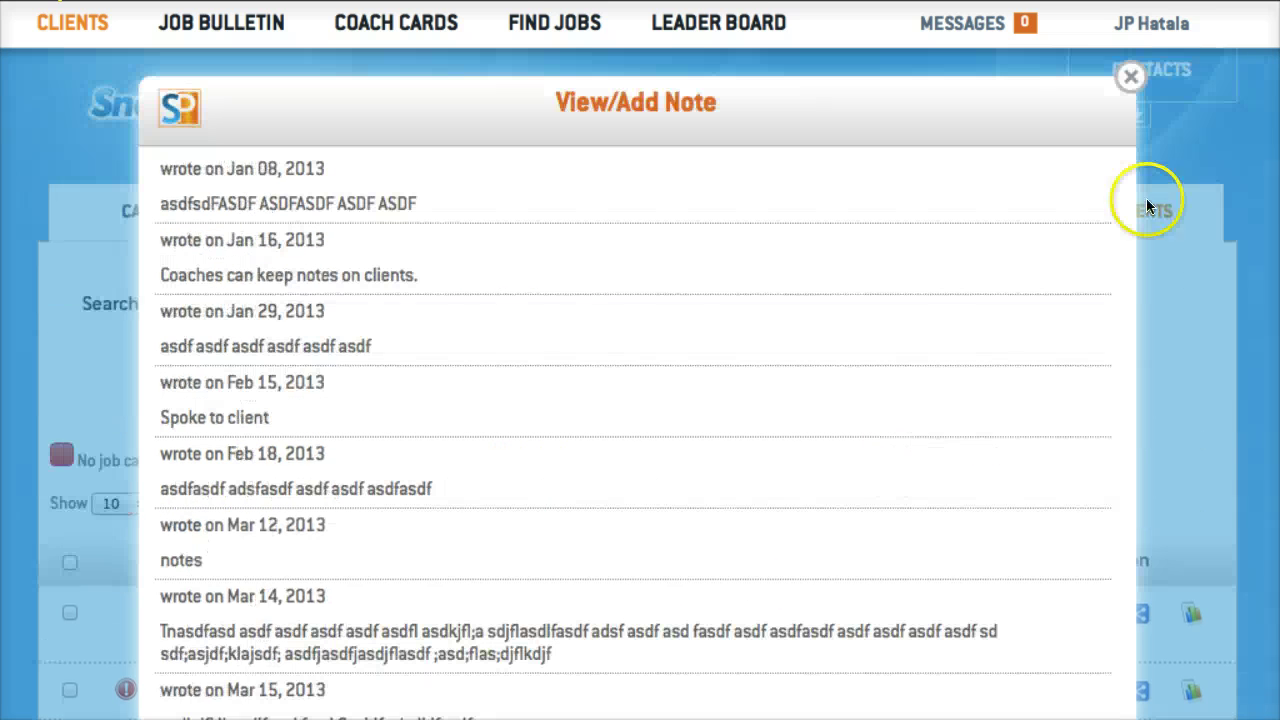
pyautogui.click(1130, 76)
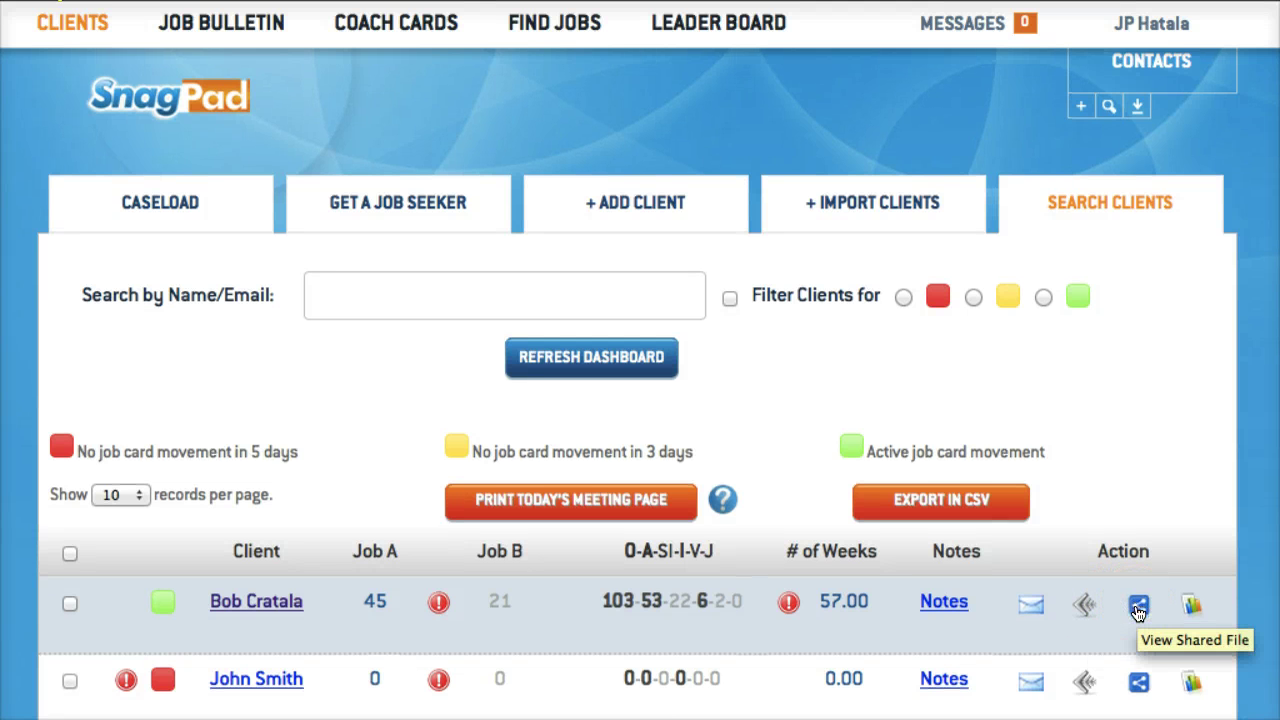
# View 112.pdf from the first client's shared files and return to the client list
pyautogui.click(1137, 590)
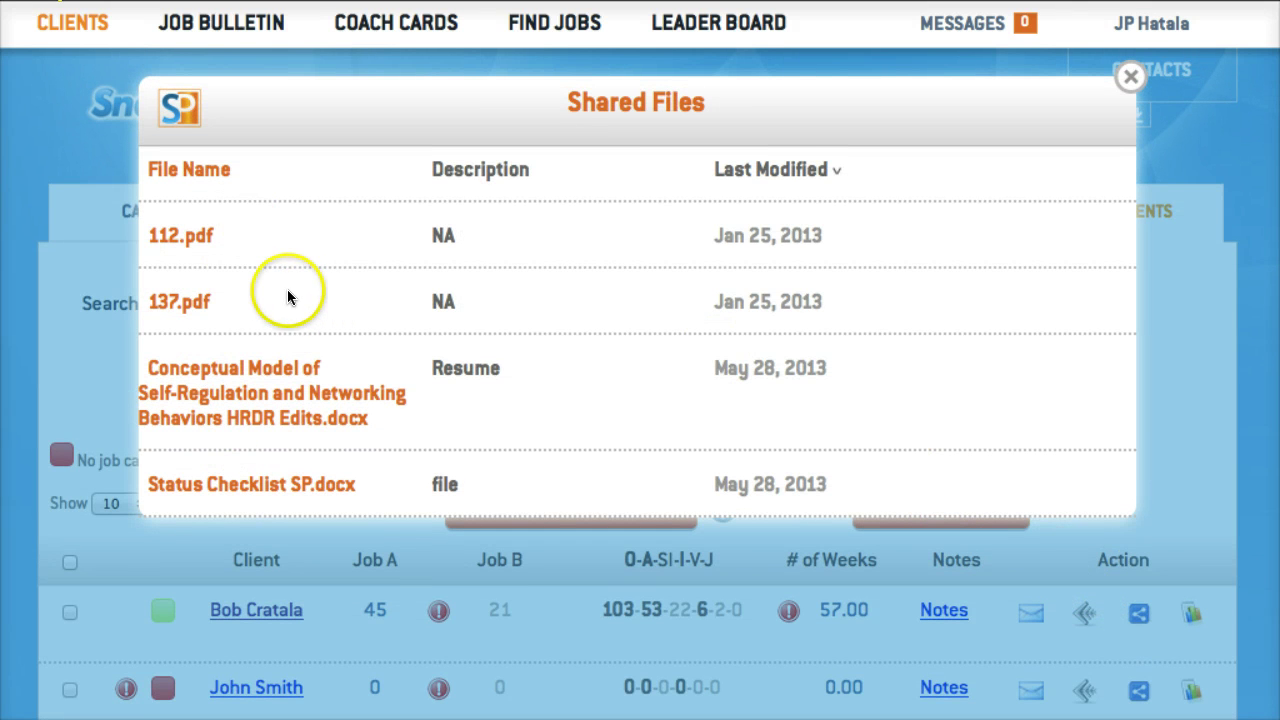
pyautogui.click(192, 235)
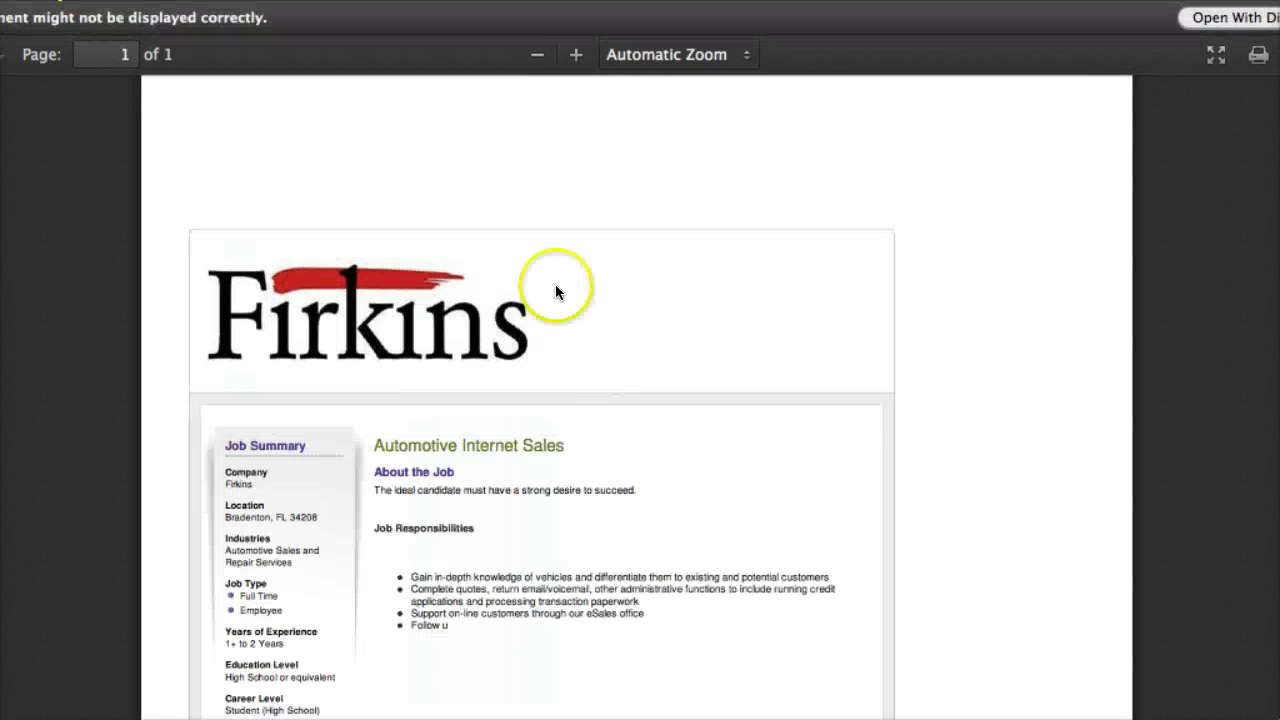
pyautogui.scroll(-5, 561, 281)
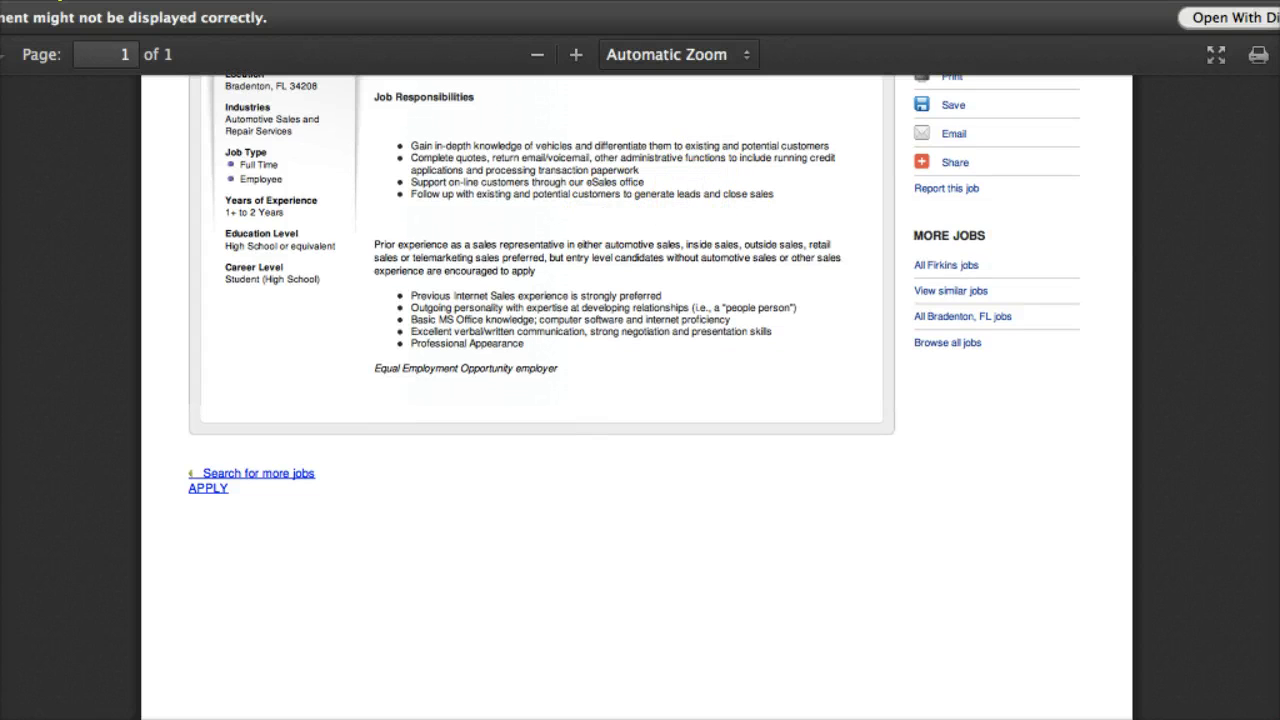
pyautogui.click(60, 1)
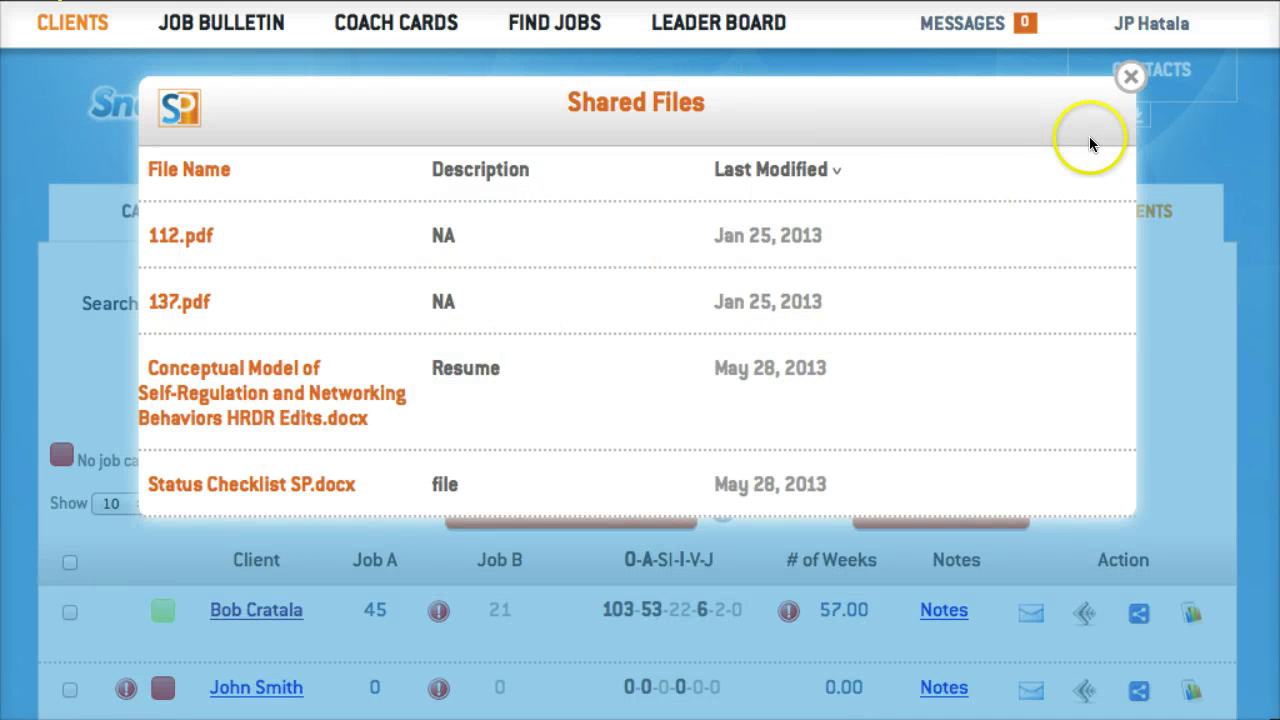
pyautogui.click(1131, 78)
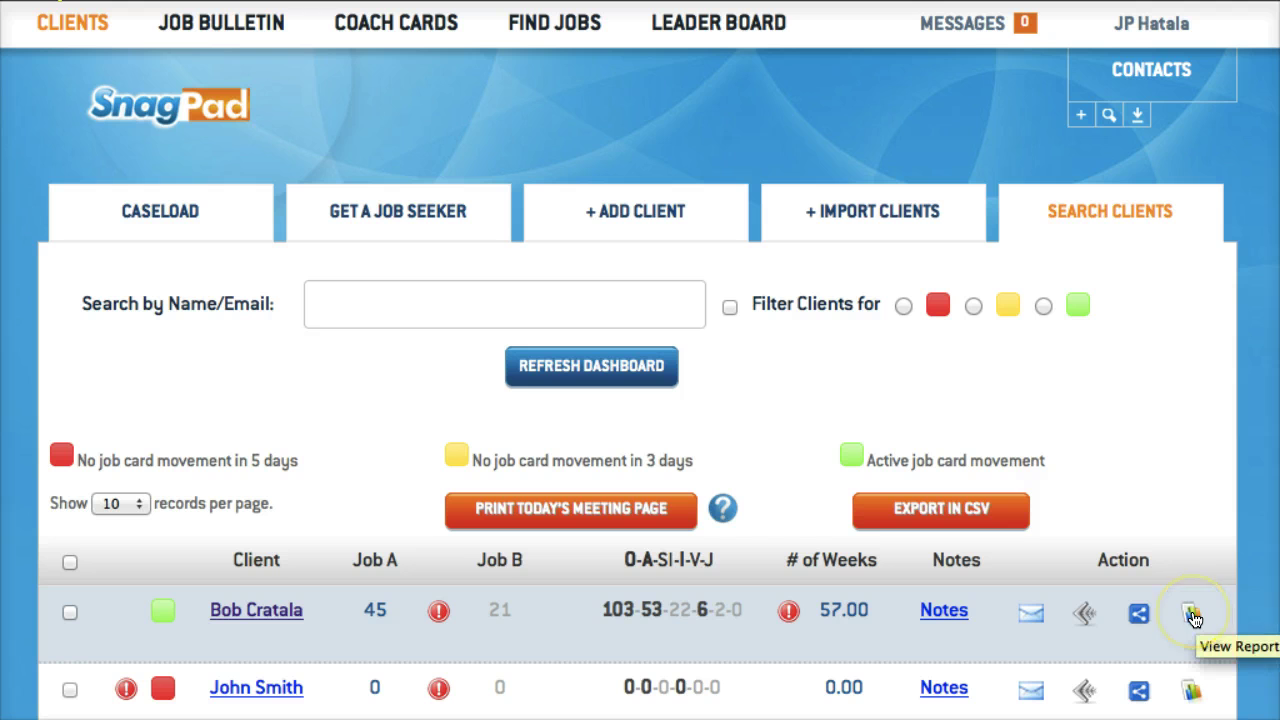
# Open the first client's report and review the strategic score, O-A-I explanation and job search history
pyautogui.scroll(-1, 1193, 615)
pyautogui.click(1192, 610)
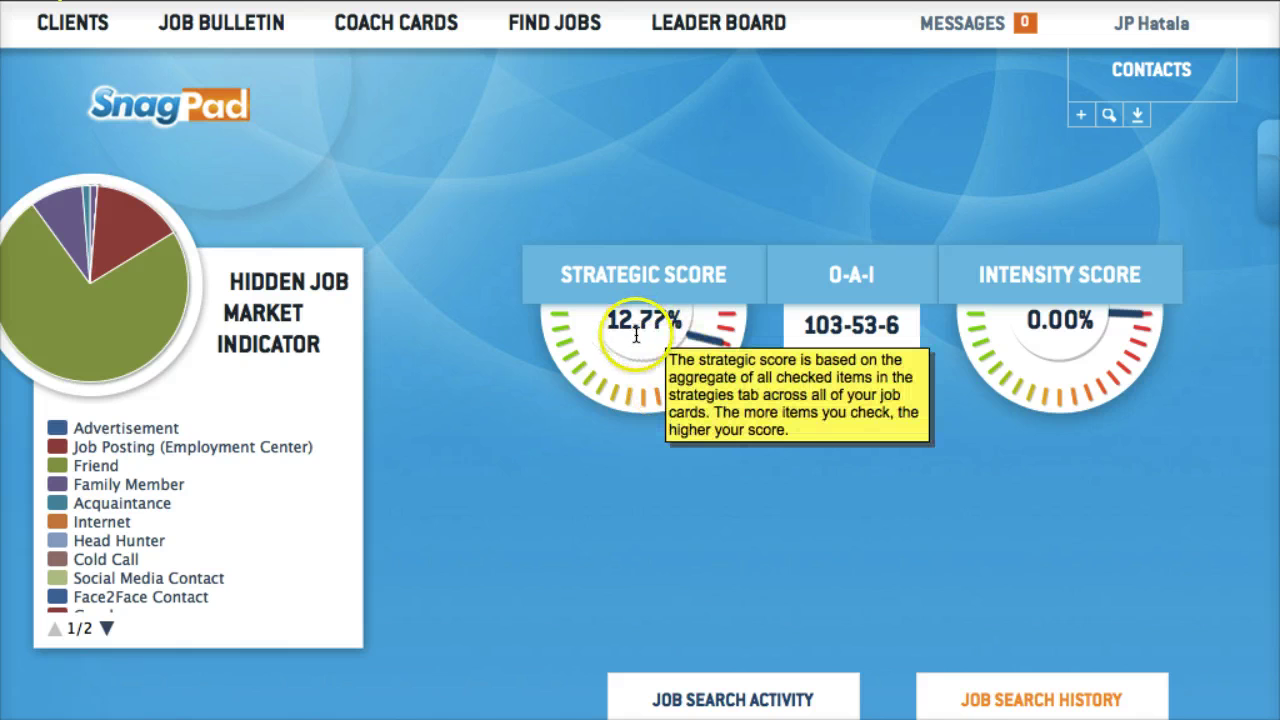
pyautogui.moveTo(830, 340)
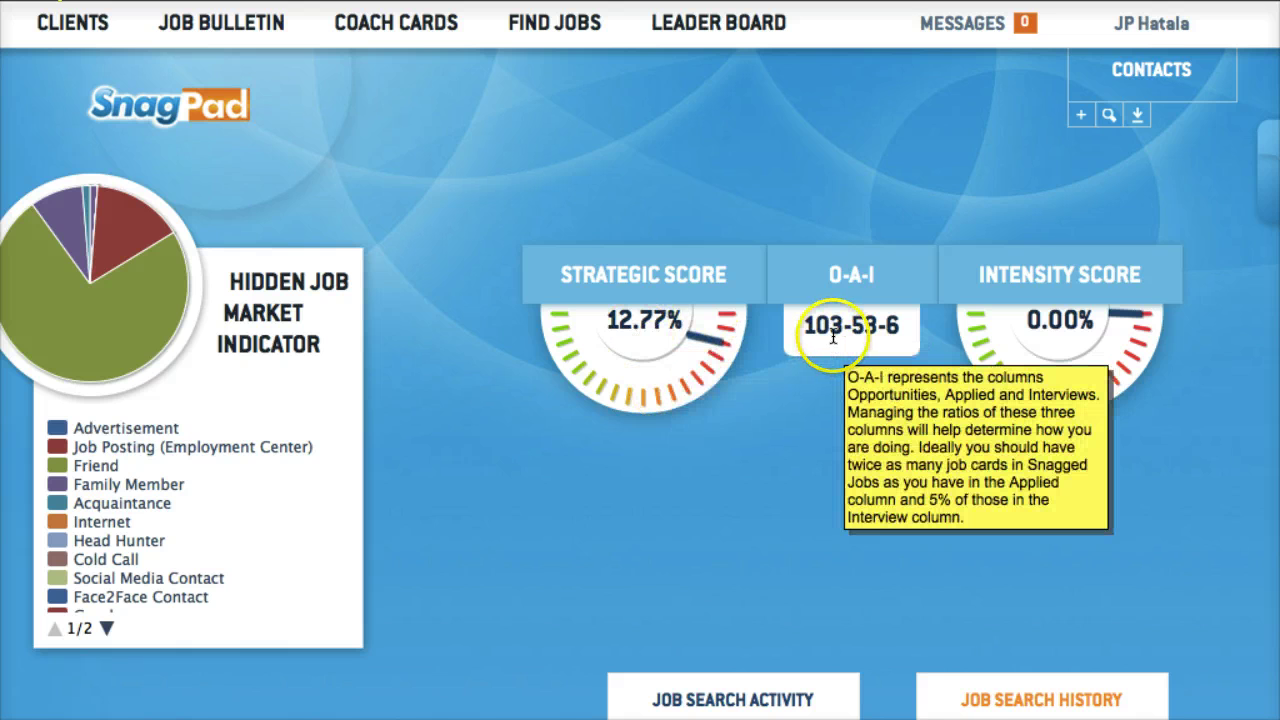
pyautogui.scroll(-5, 1020, 388)
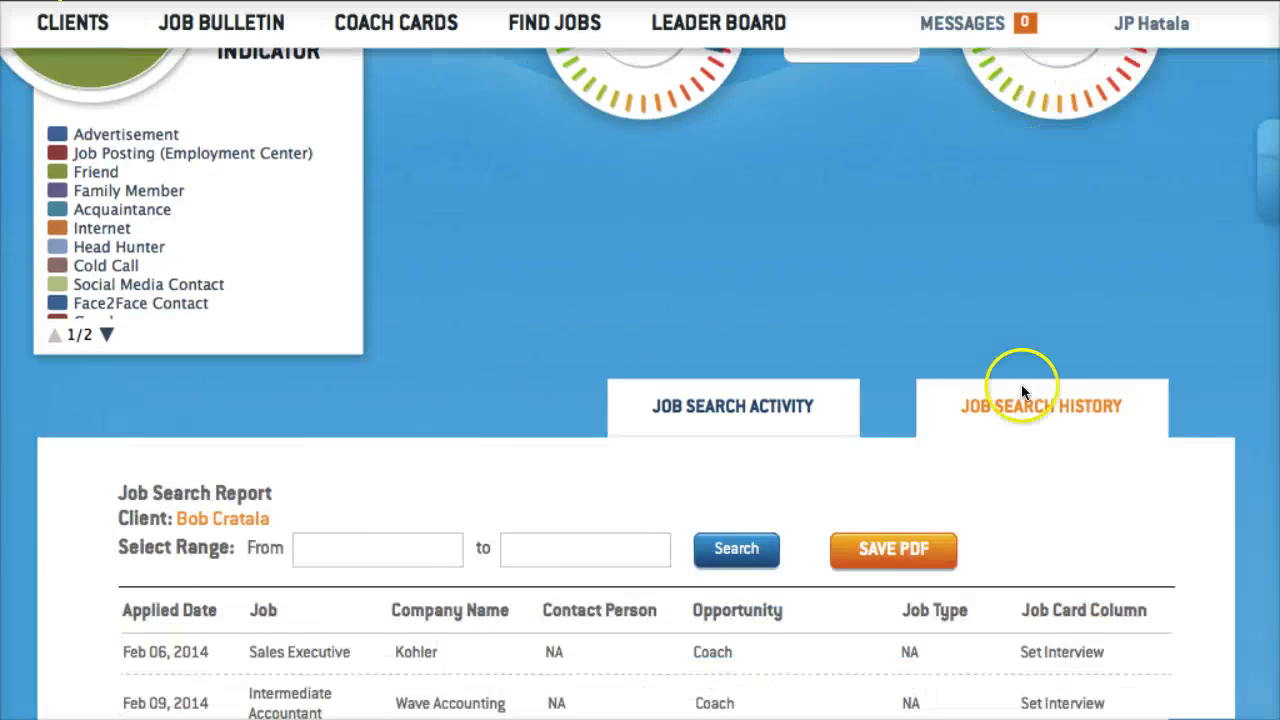
pyautogui.scroll(-3, 1022, 388)
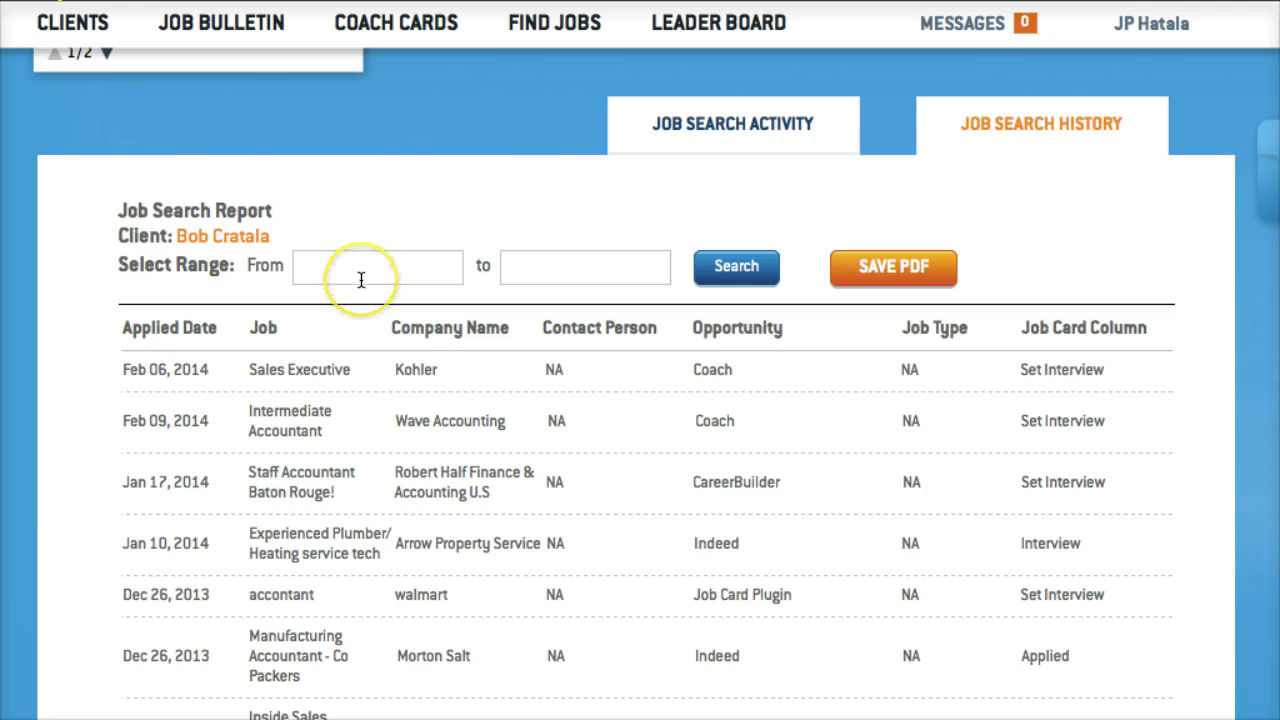
# Review the report's job search activity, including the job card figures and card movements, and return to the client list
pyautogui.click(729, 129)
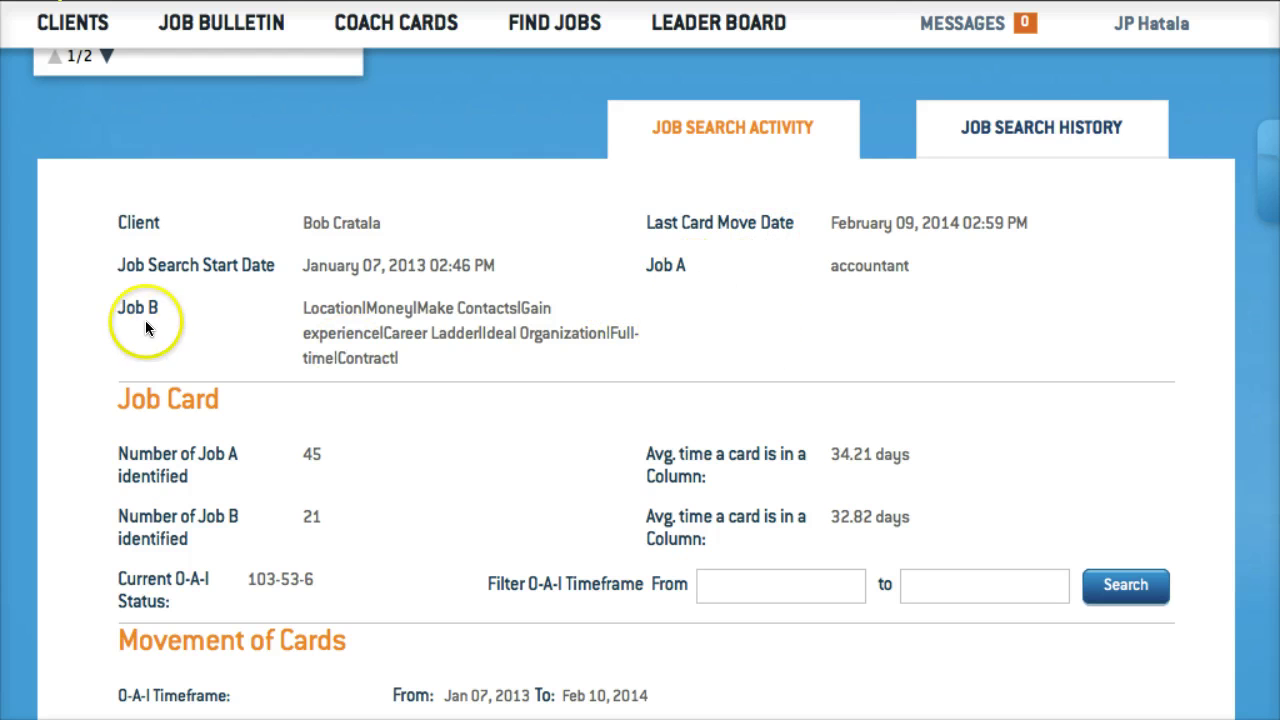
pyautogui.scroll(-1, 327, 438)
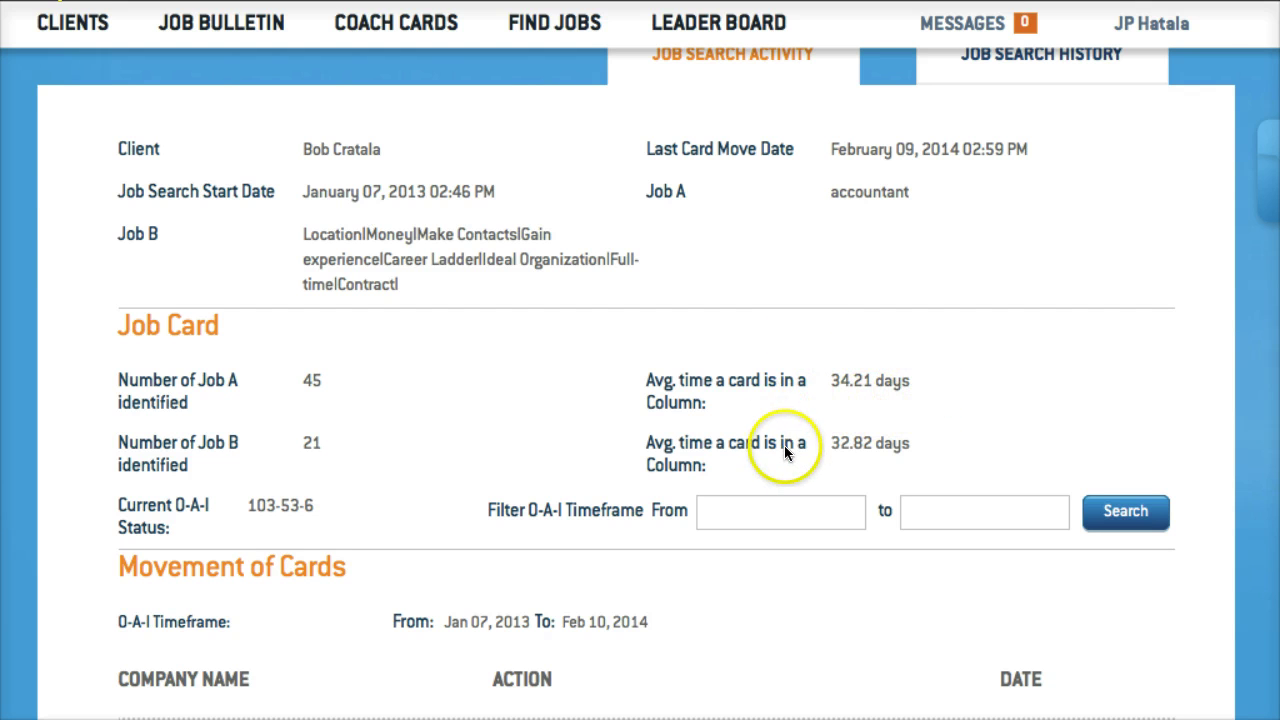
pyautogui.scroll(-5, 786, 450)
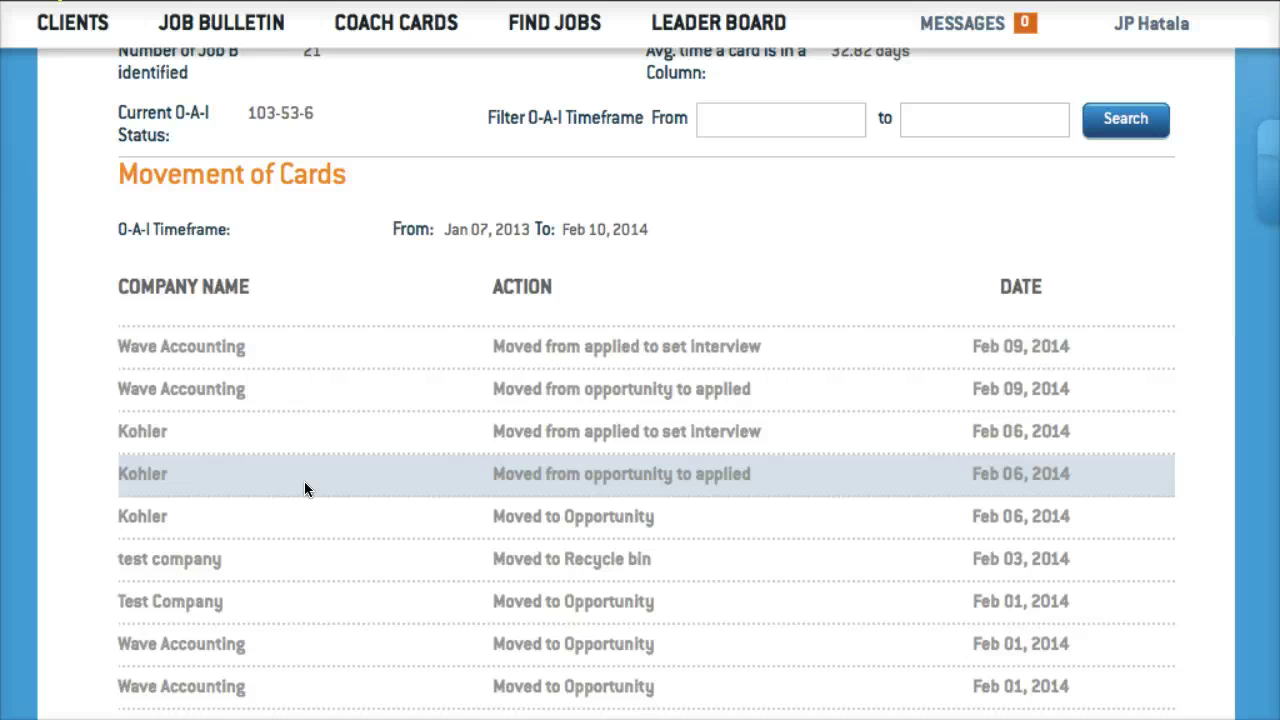
pyautogui.click(312, 436)
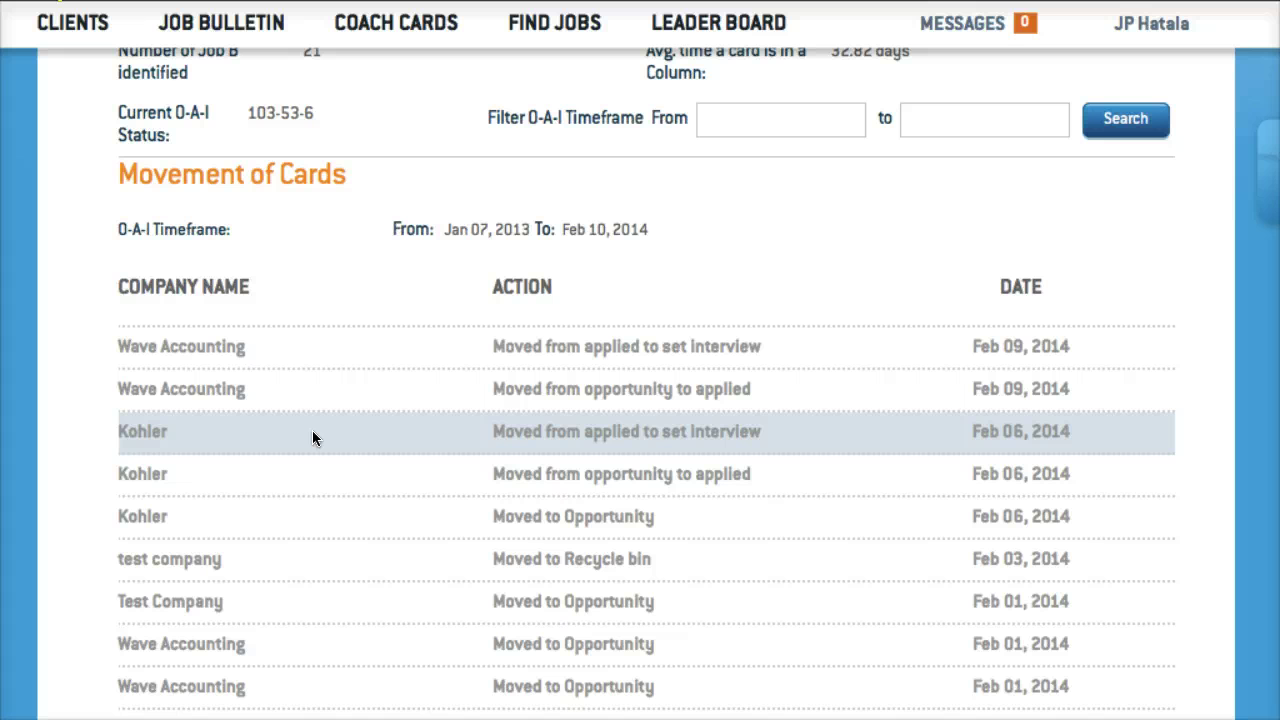
pyautogui.scroll(5, 312, 433)
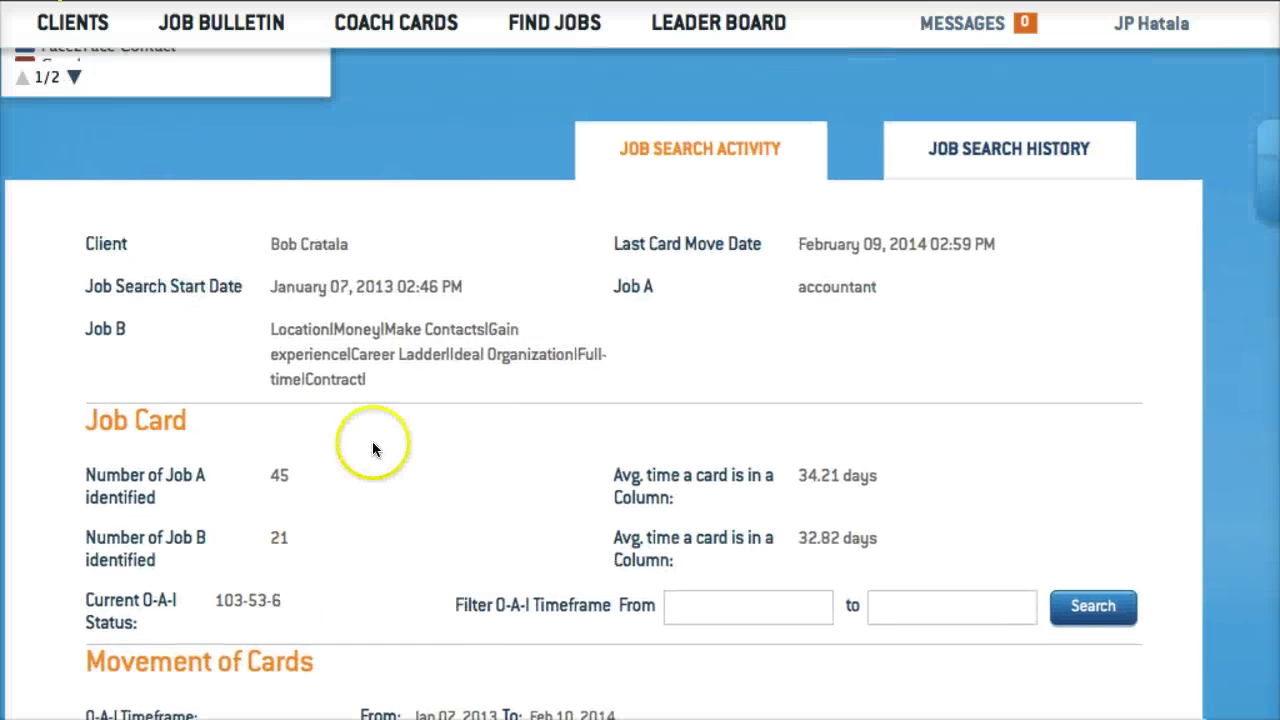
pyautogui.scroll(5, 379, 448)
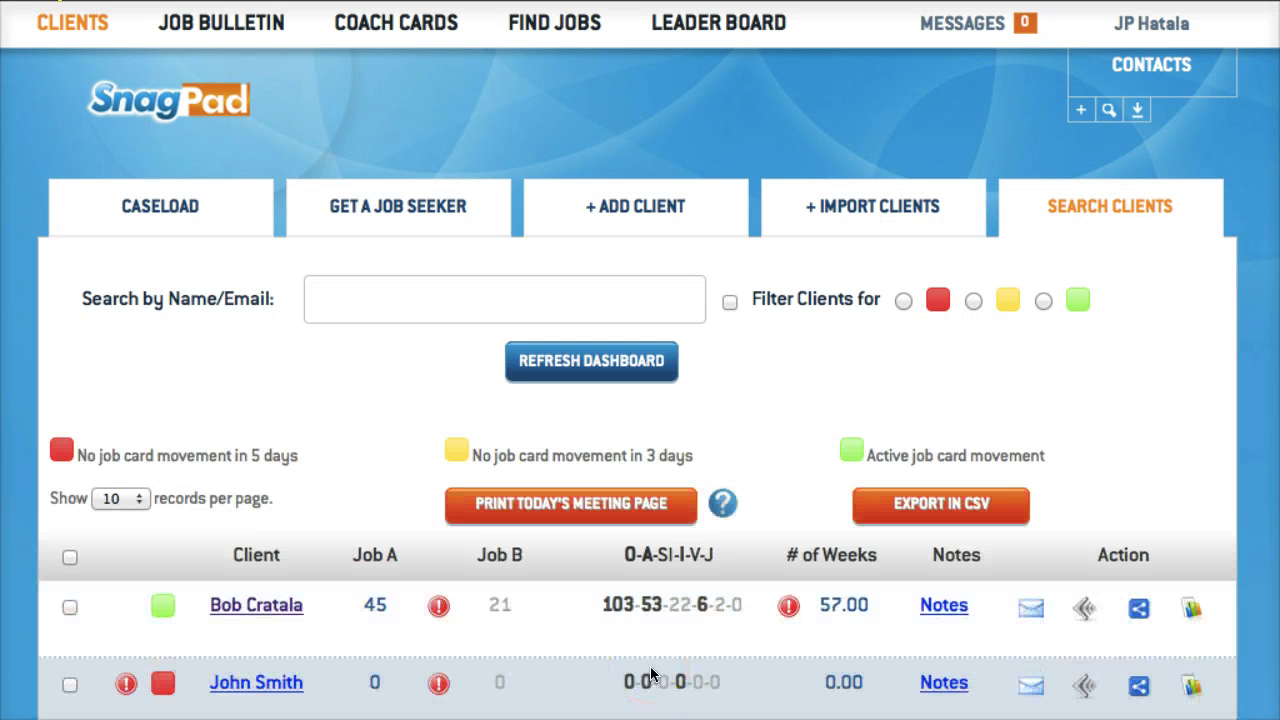
# Refresh the client dashboard again and check the alert beside the first client's number of weeks
pyautogui.click(597, 361)
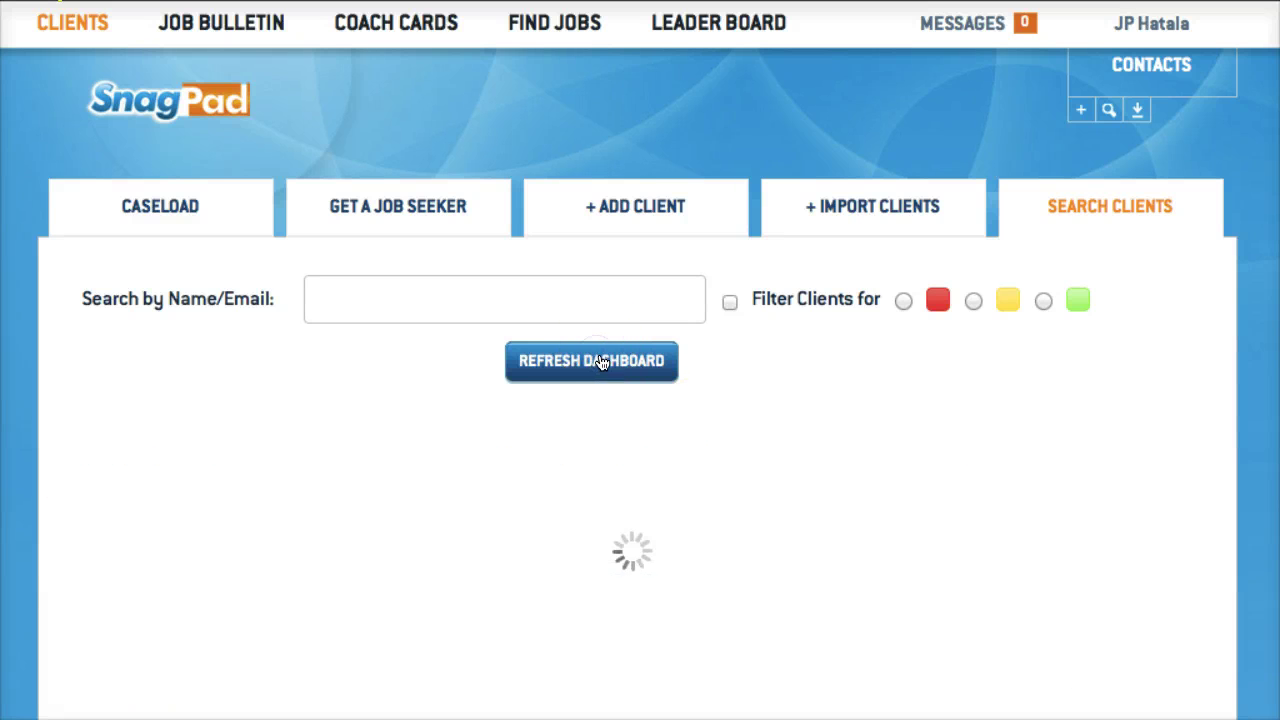
pyautogui.scroll(-3, 787, 443)
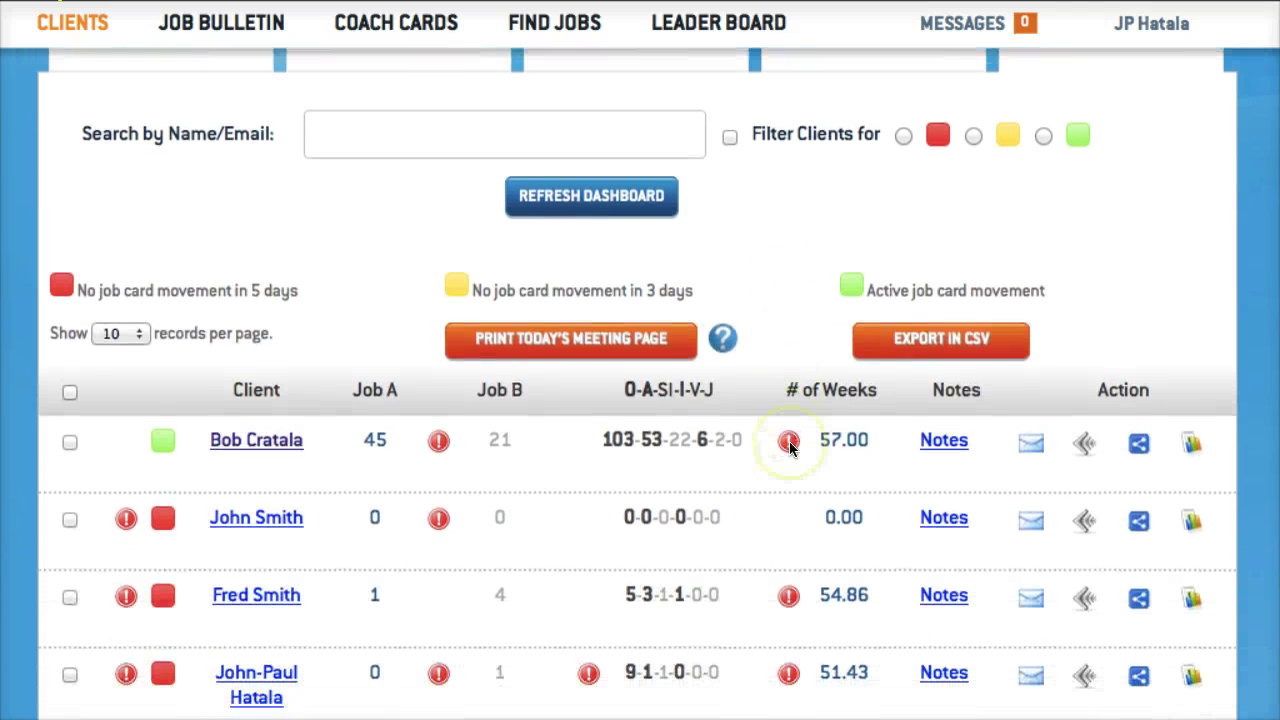